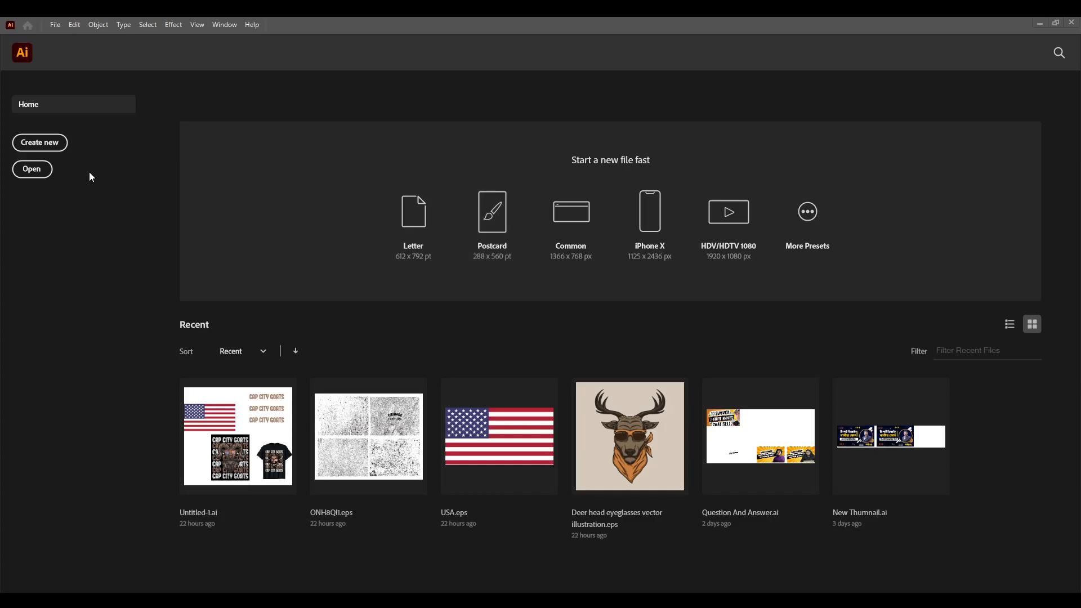
Start a new document from the recent custom 4500 x 5400 px preset after looking through the Print and Saved presets
{"action": "left_click", "coordinate": [52, 28]}
{"action": "left_click", "coordinate": [292, 85]}
{"action": "left_click", "coordinate": [25, 147]}
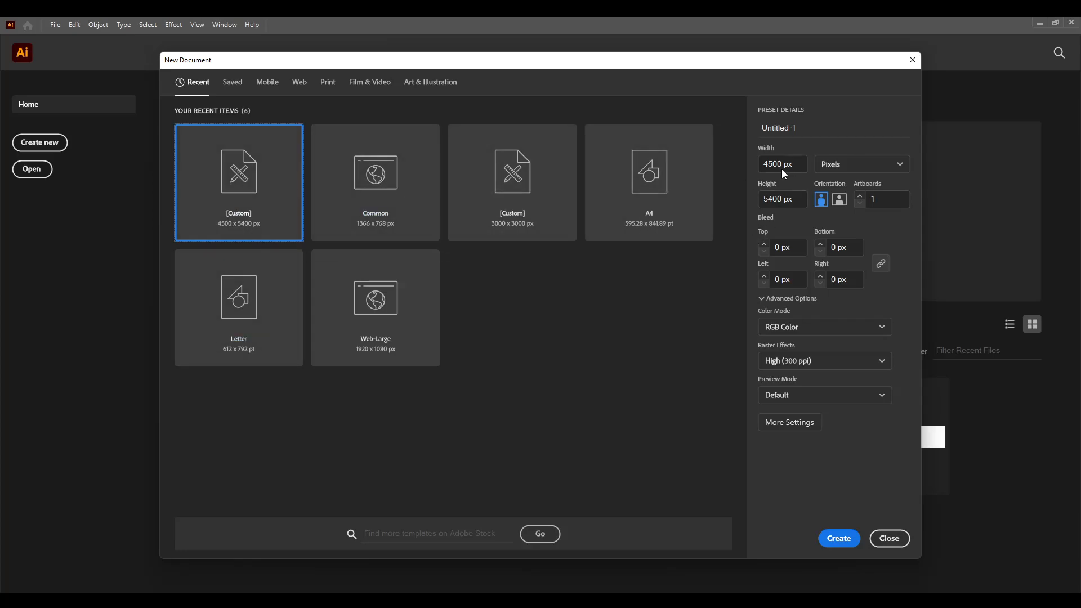
{"action": "left_click", "coordinate": [322, 85]}
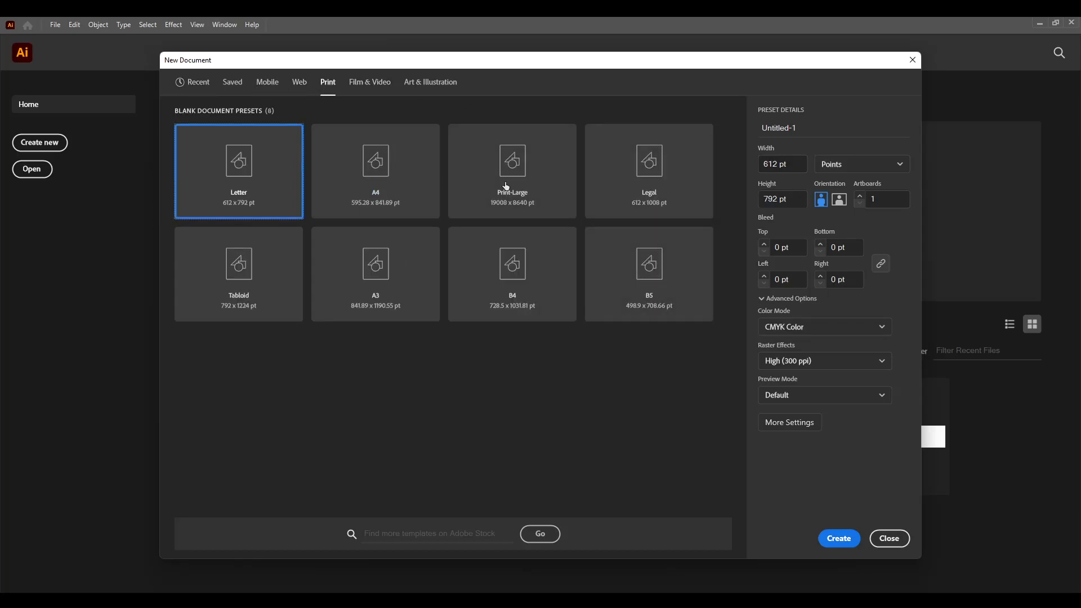
{"action": "left_click", "coordinate": [190, 85]}
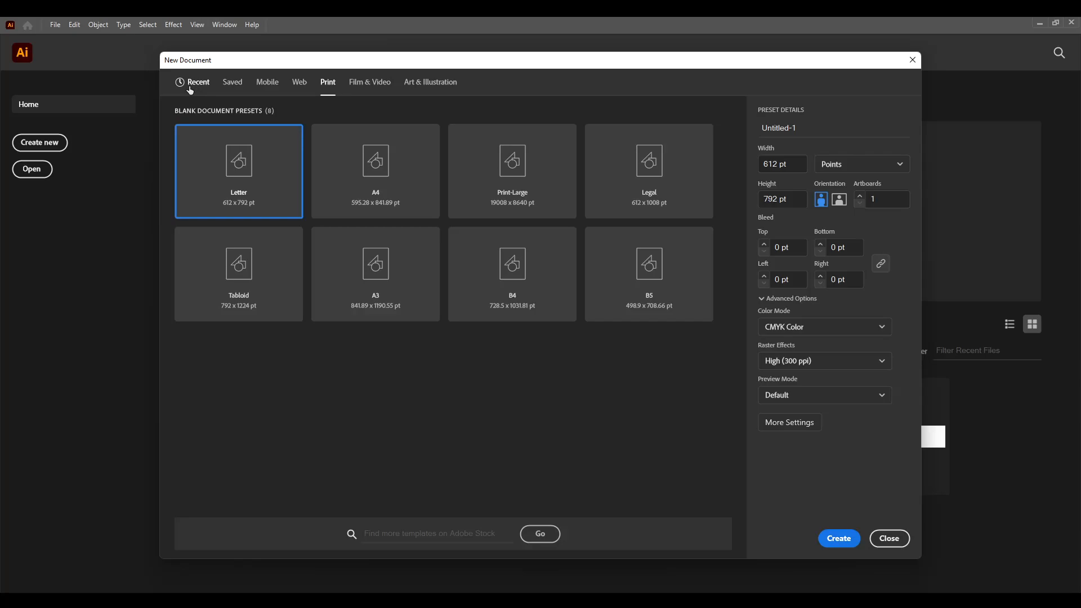
{"action": "left_click", "coordinate": [229, 86]}
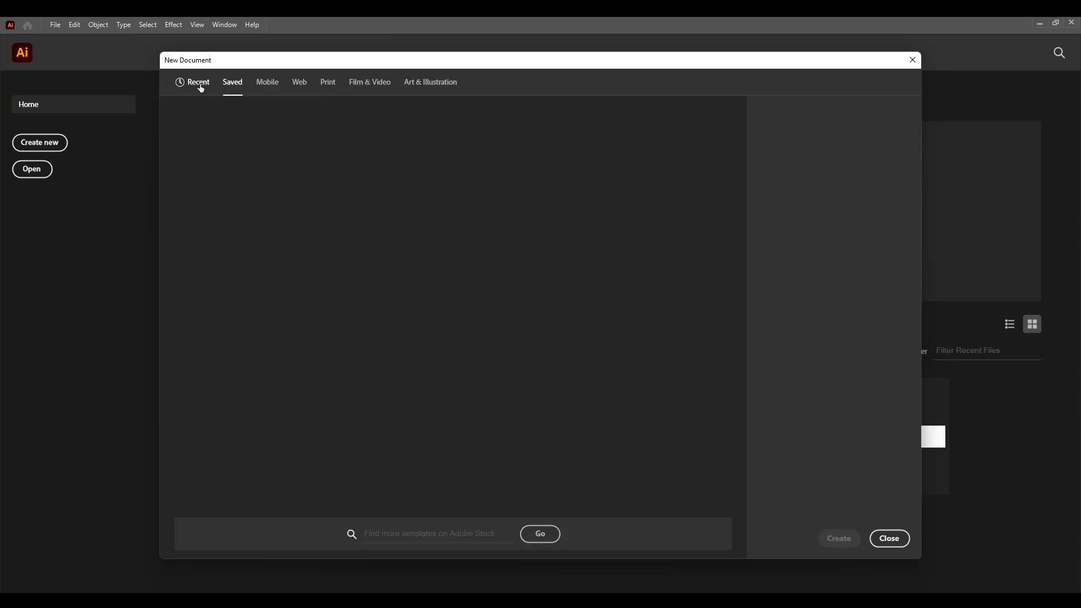
{"action": "left_click", "coordinate": [201, 88]}
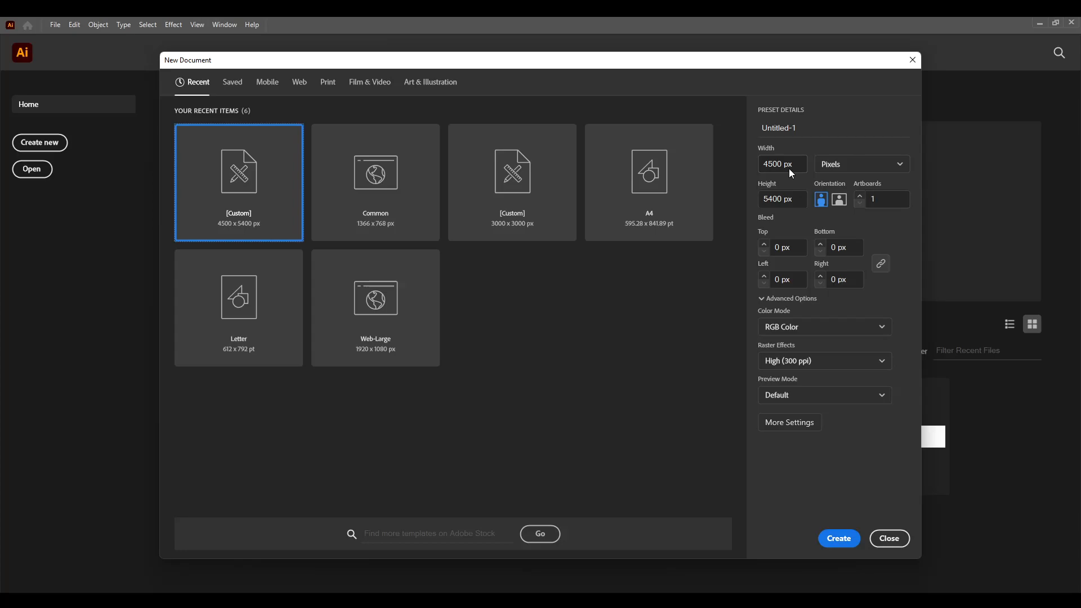
Switch the new document's units to inches and return them to pixels
{"action": "left_click", "coordinate": [881, 164]}
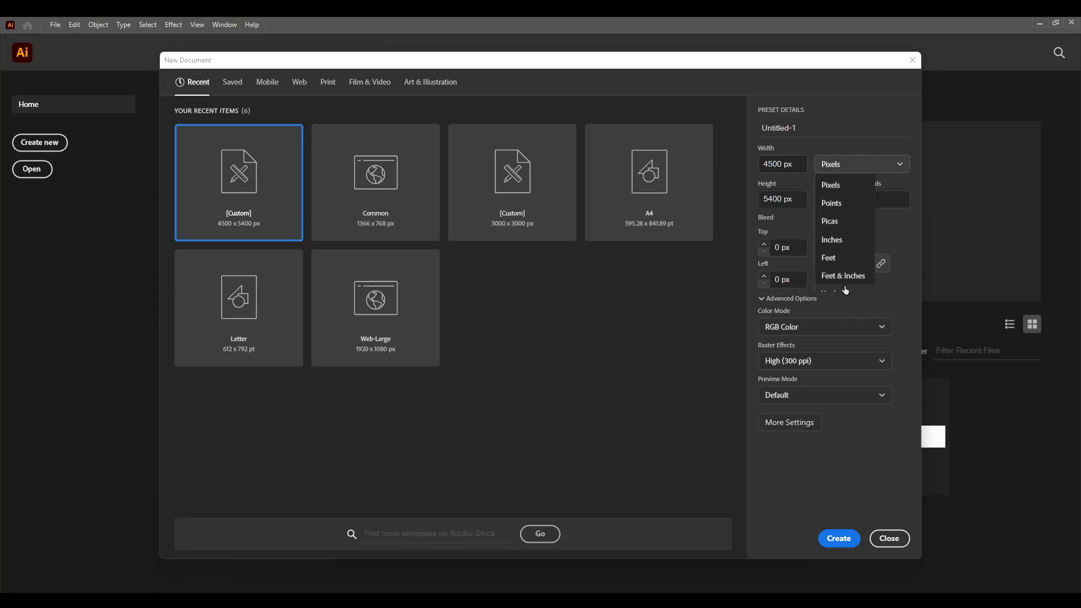
{"action": "left_click", "coordinate": [833, 238]}
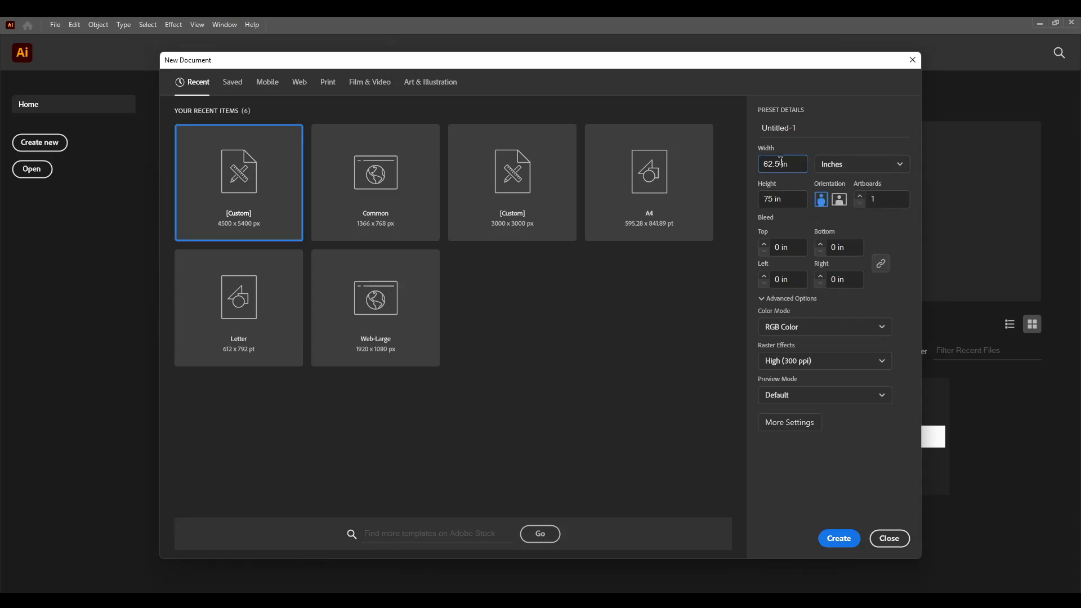
{"action": "left_click_drag", "start_coordinate": [802, 164], "coordinate": [761, 166]}
{"action": "left_click", "coordinate": [862, 163]}
{"action": "left_click", "coordinate": [778, 166]}
{"action": "double_click", "coordinate": [778, 166]}
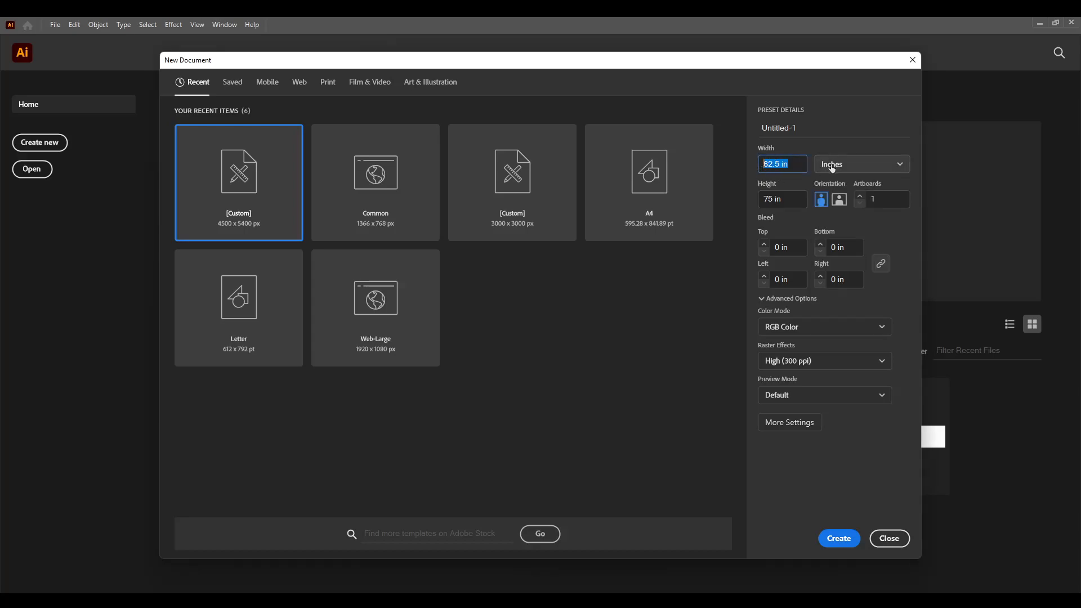
{"action": "left_click", "coordinate": [852, 169]}
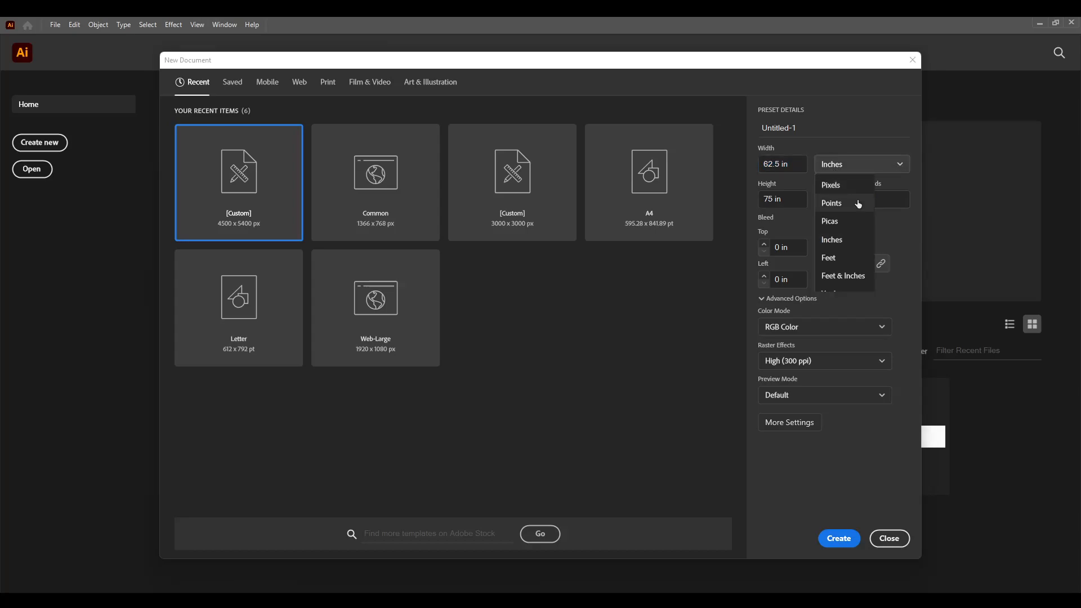
{"action": "left_click", "coordinate": [856, 192]}
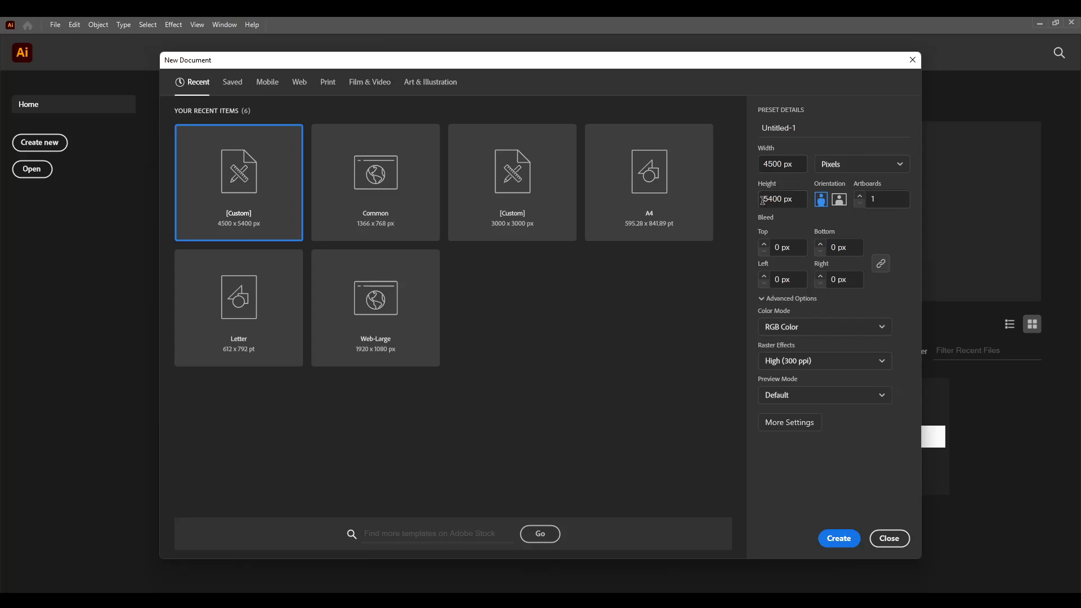
Create the 4500 x 5400 px document with one artboard, RGB Color, High (300 ppi) raster effects and Default preview mode
{"action": "left_click_drag", "start_coordinate": [763, 201], "coordinate": [793, 200]}
{"action": "left_click", "coordinate": [813, 184]}
{"action": "left_click", "coordinate": [860, 203]}
{"action": "left_click", "coordinate": [803, 321]}
{"action": "left_click", "coordinate": [803, 321]}
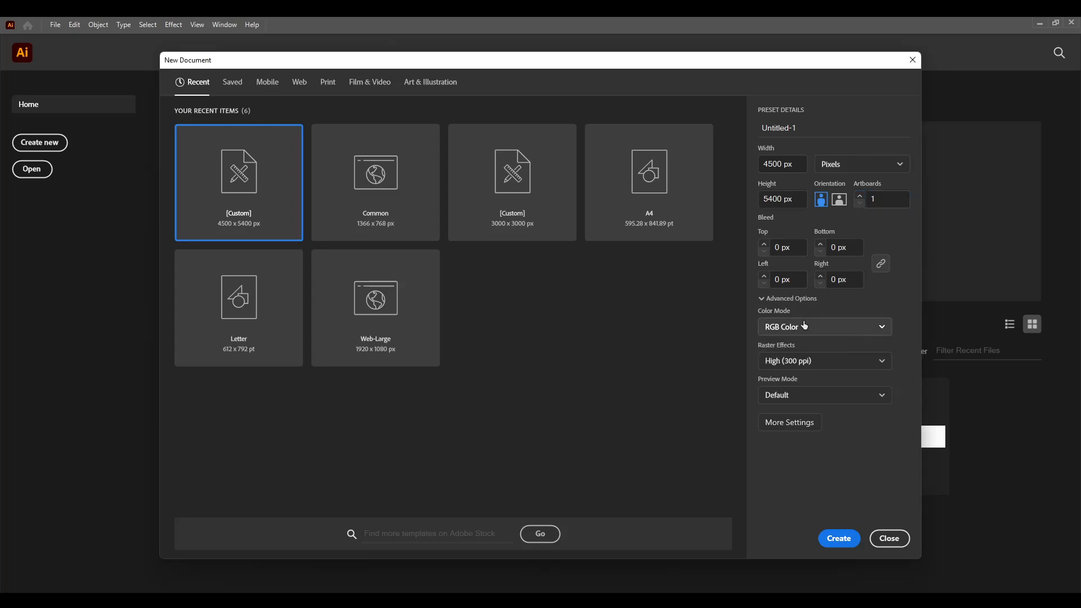
{"action": "left_click", "coordinate": [794, 362]}
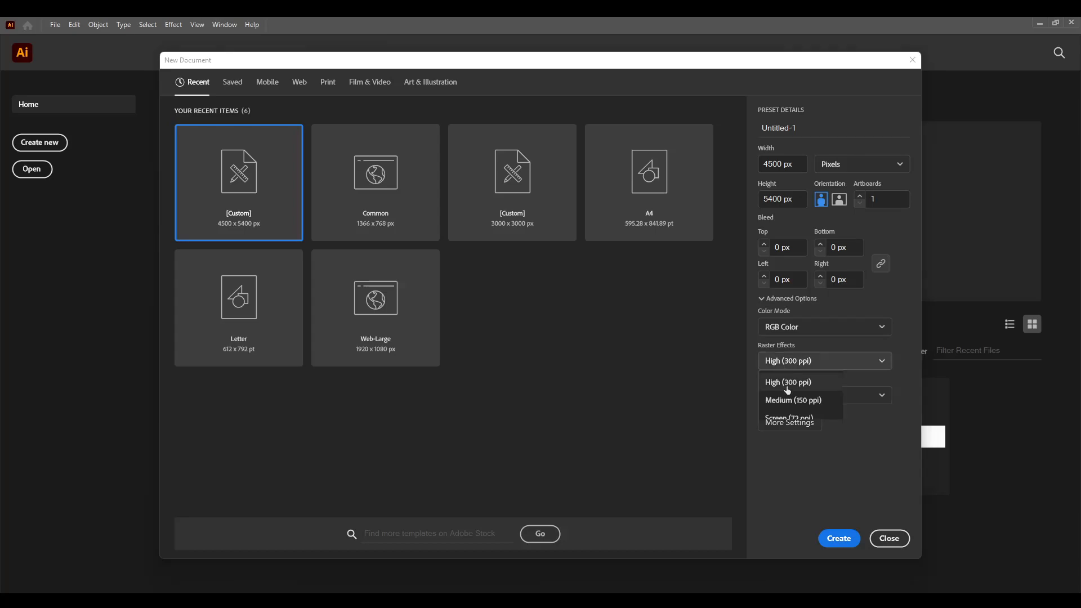
{"action": "left_click", "coordinate": [809, 360]}
{"action": "left_click", "coordinate": [803, 397]}
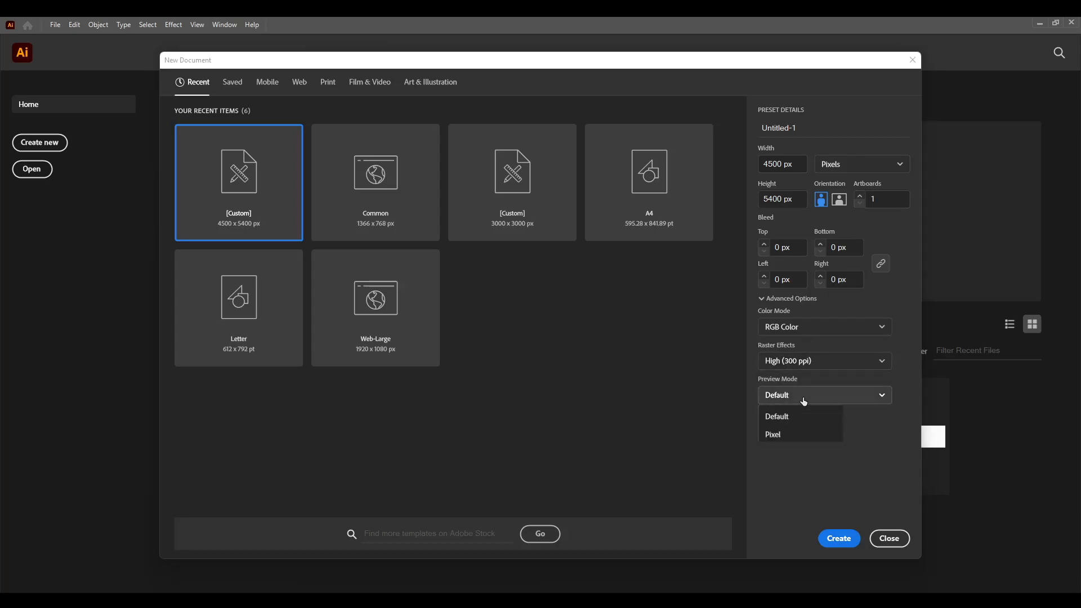
{"action": "left_click", "coordinate": [816, 412]}
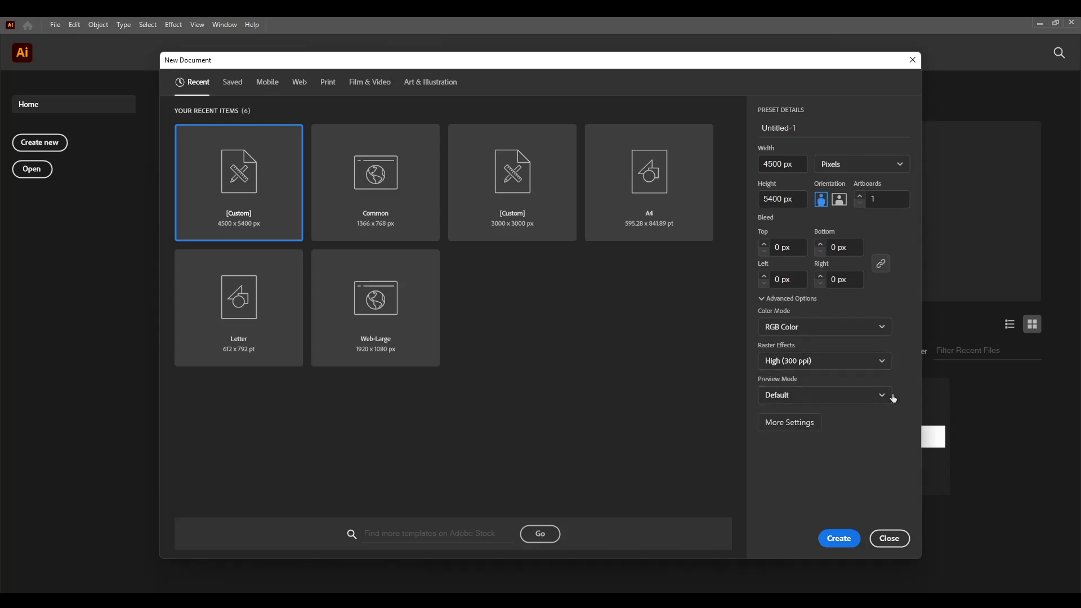
{"action": "left_click", "coordinate": [798, 428]}
{"action": "left_click", "coordinate": [684, 451]}
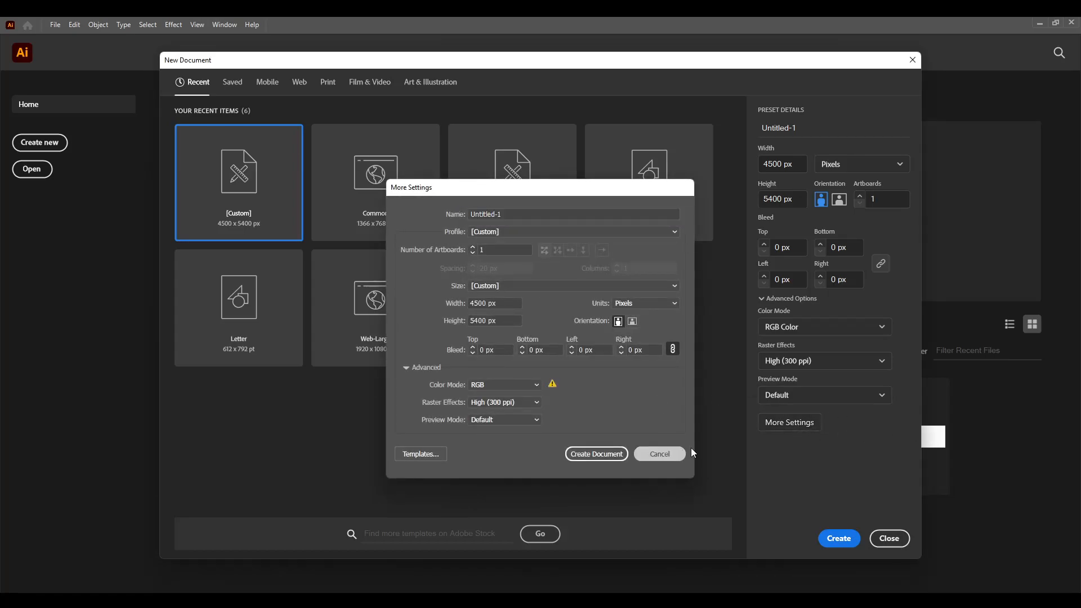
{"action": "left_click", "coordinate": [838, 539]}
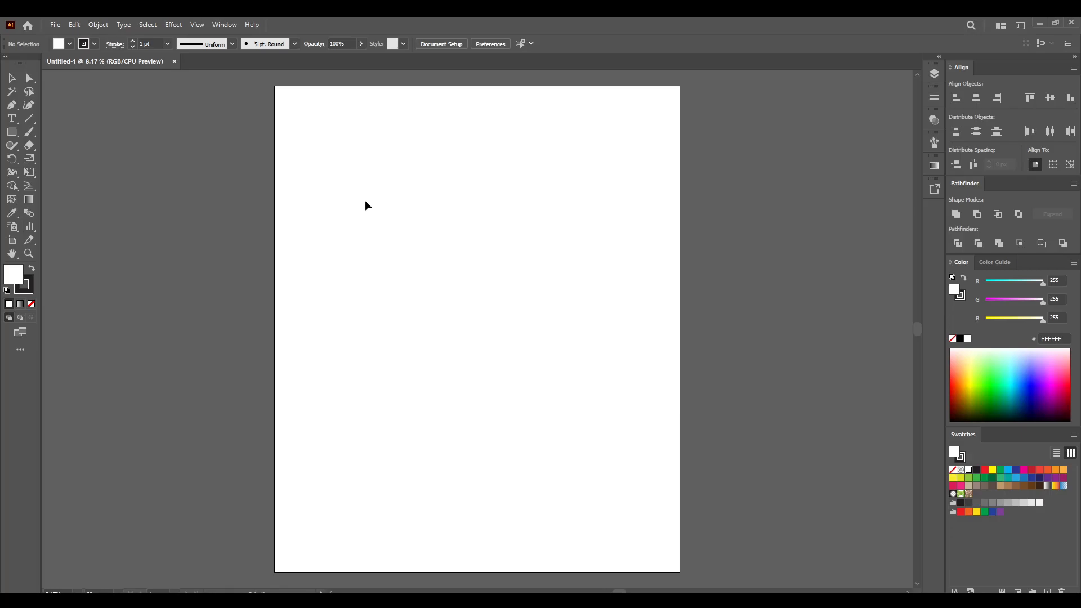
{"action": "left_click", "coordinate": [938, 77]}
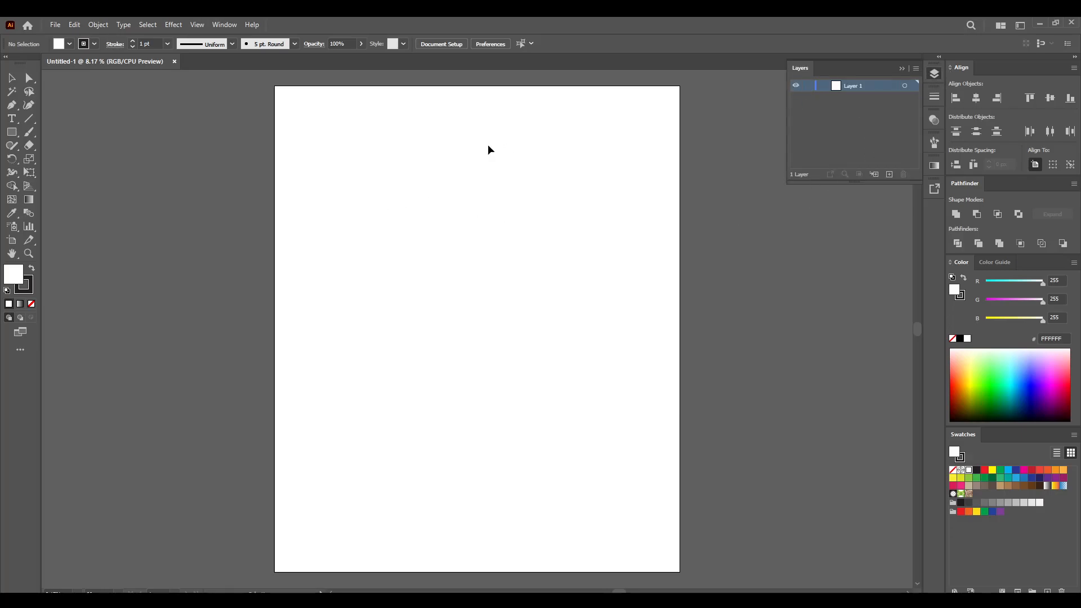
{"action": "left_click", "coordinate": [221, 29]}
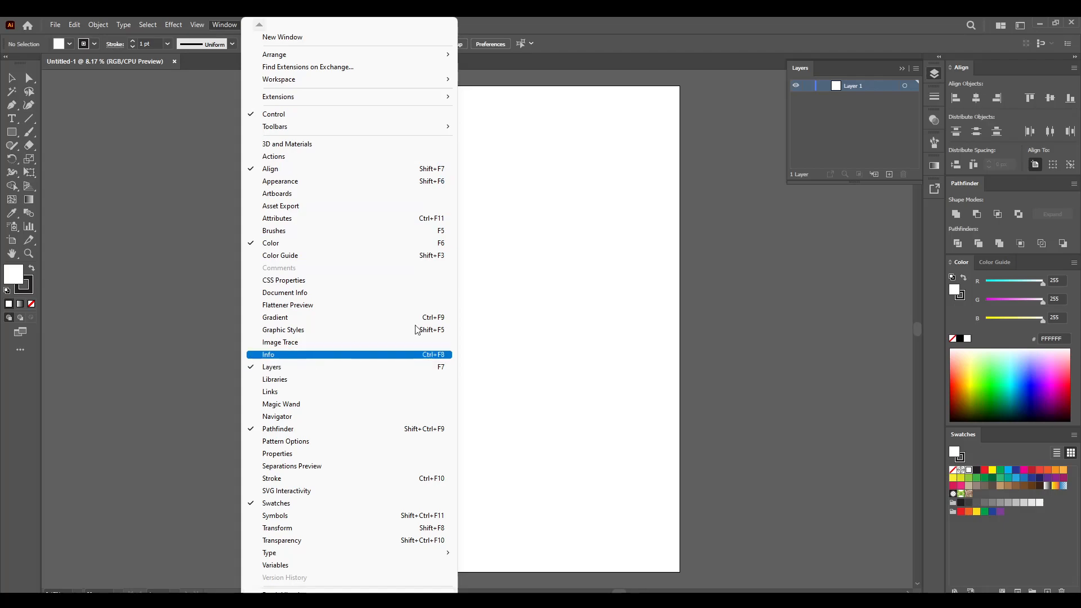
{"action": "left_click", "coordinate": [736, 288]}
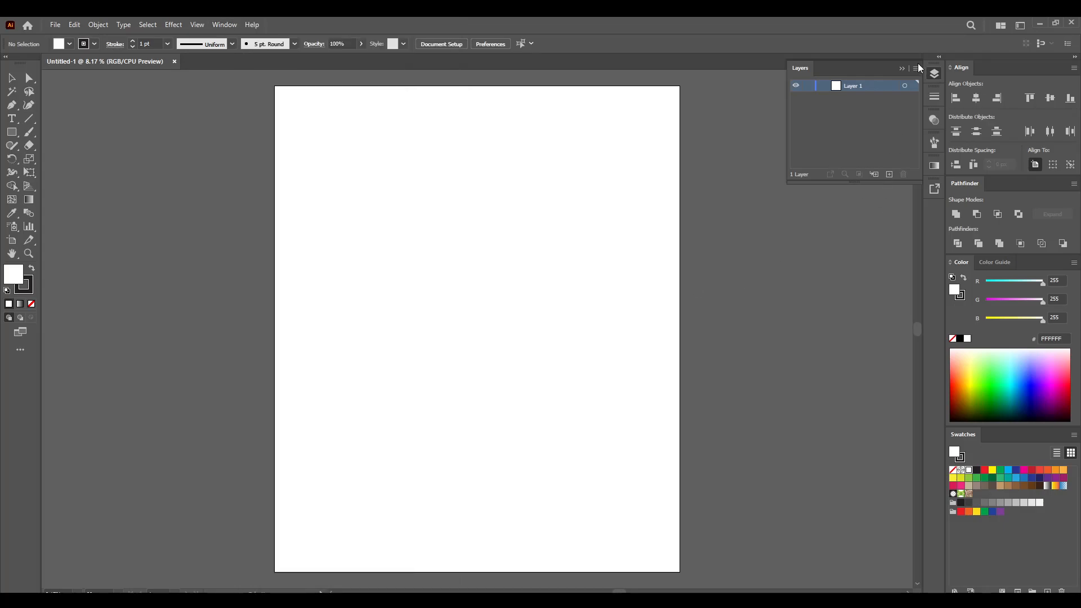
{"action": "left_click", "coordinate": [903, 69]}
Draw a 4500 x 5400 px rectangle covering the whole artboard and give it a black (000000) fill with a white stroke
{"action": "left_click_drag", "start_coordinate": [11, 132], "coordinate": [51, 133]}
{"action": "left_click_drag", "start_coordinate": [274, 87], "coordinate": [680, 573]}
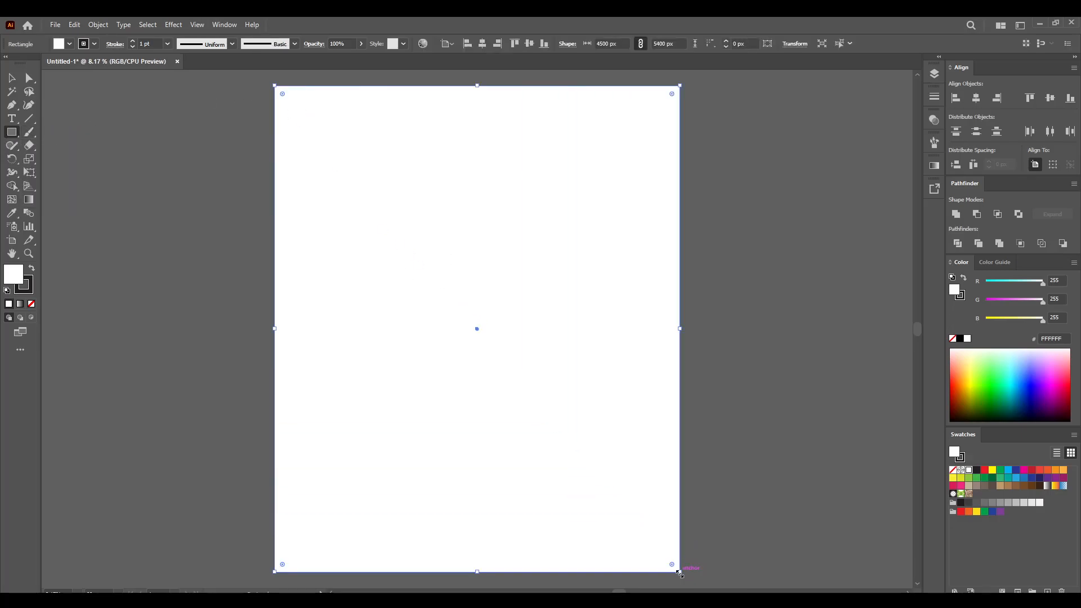
{"action": "left_click", "coordinate": [32, 268]}
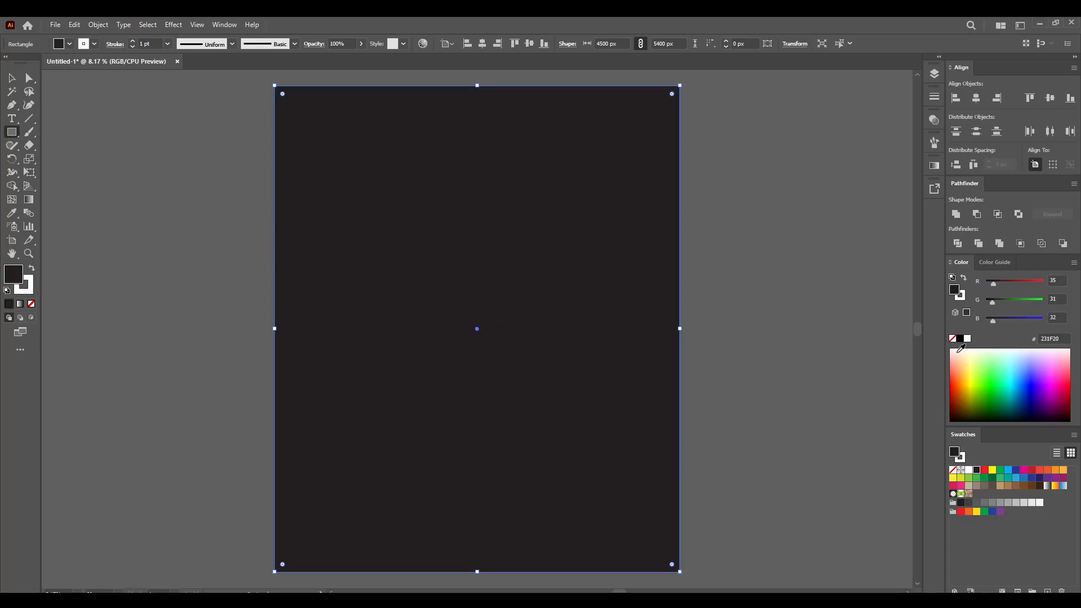
{"action": "left_click", "coordinate": [961, 339]}
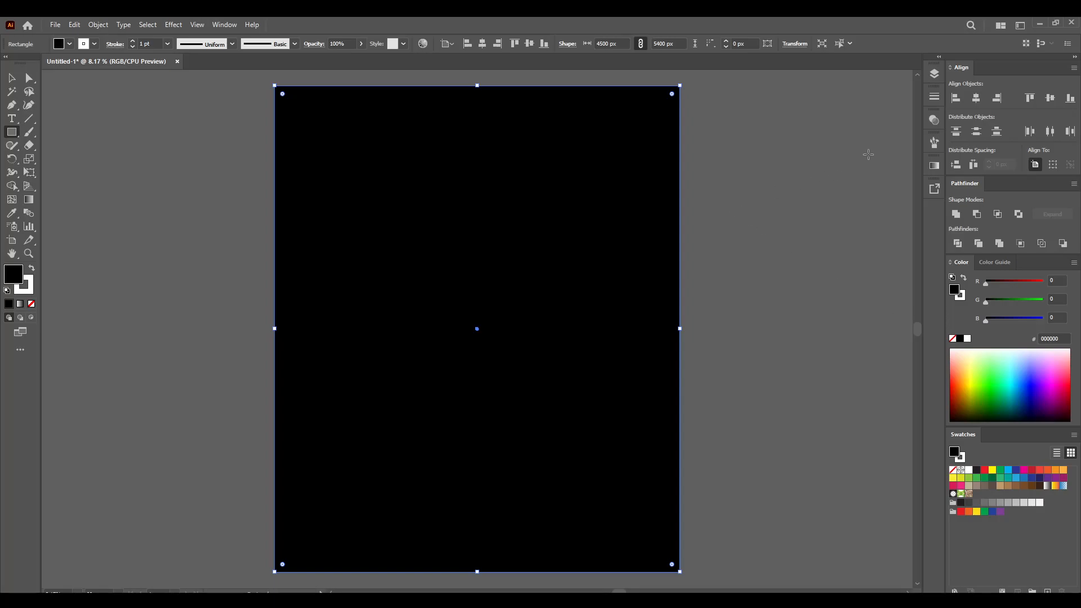
Lock Layer 1 holding the black background, add a new layer above it, and activate the Selection tool
{"action": "left_click", "coordinate": [934, 76]}
{"action": "left_click", "coordinate": [808, 86]}
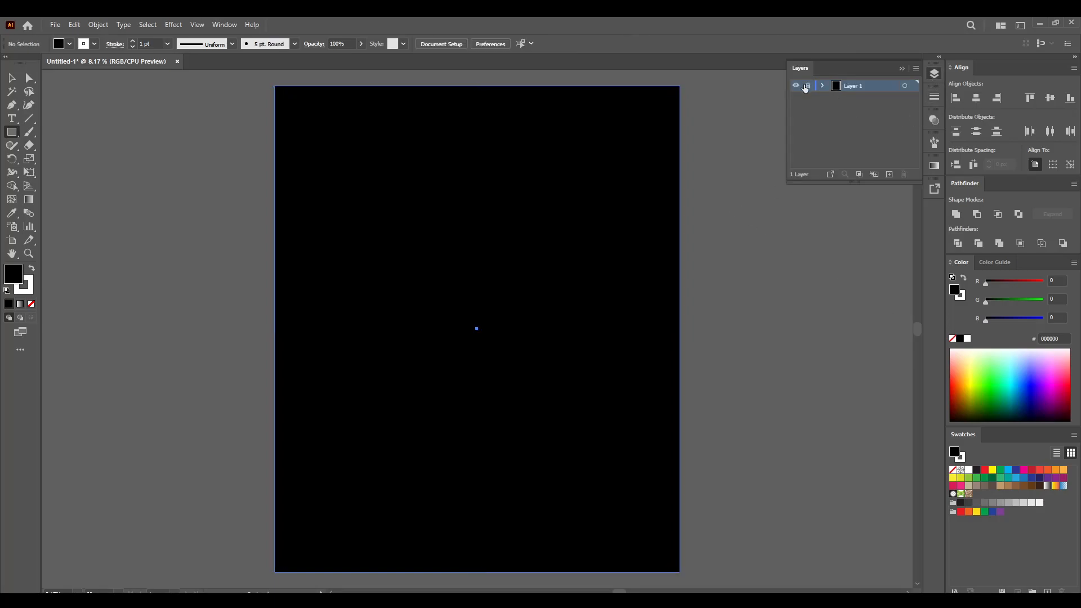
{"action": "left_click", "coordinate": [890, 175]}
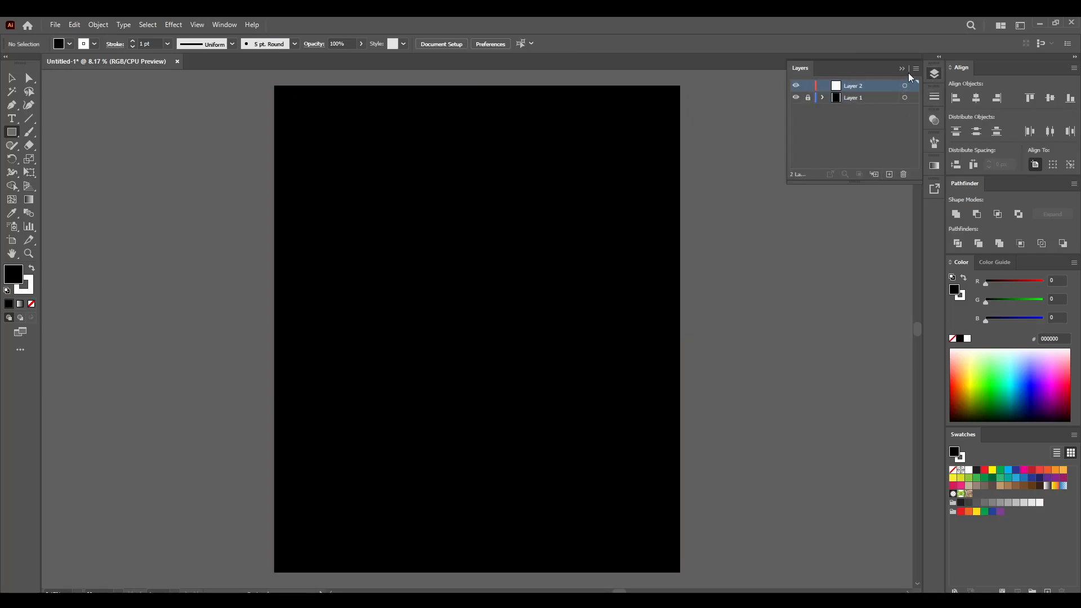
{"action": "left_click", "coordinate": [901, 68]}
{"action": "left_click", "coordinate": [11, 78]}
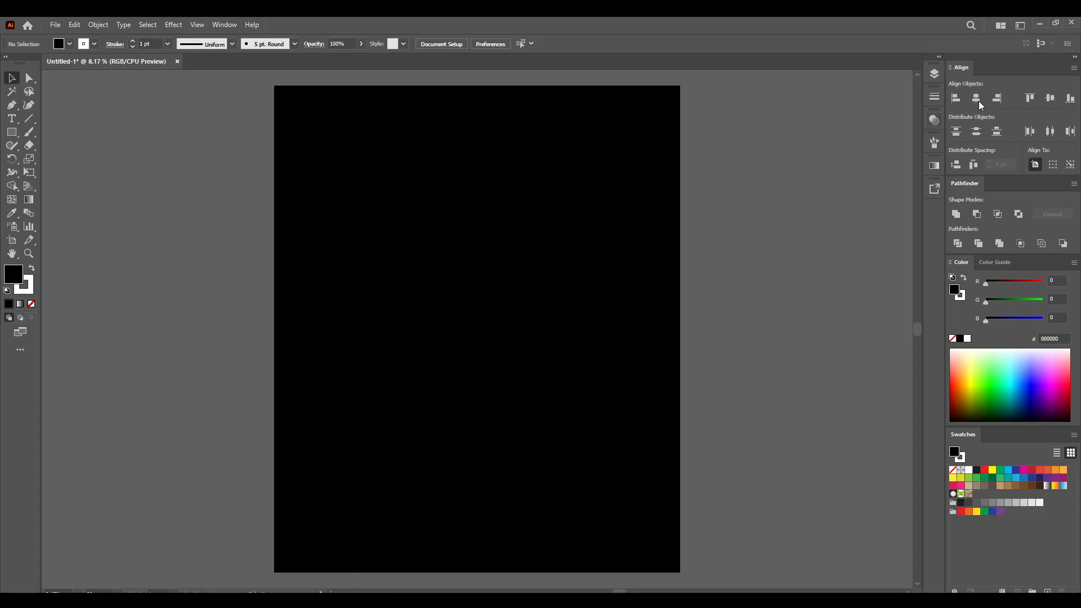
Switch to the web browser and bring up the T-Shirt Design group on Facebook
{"action": "left_click", "coordinate": [1040, 25]}
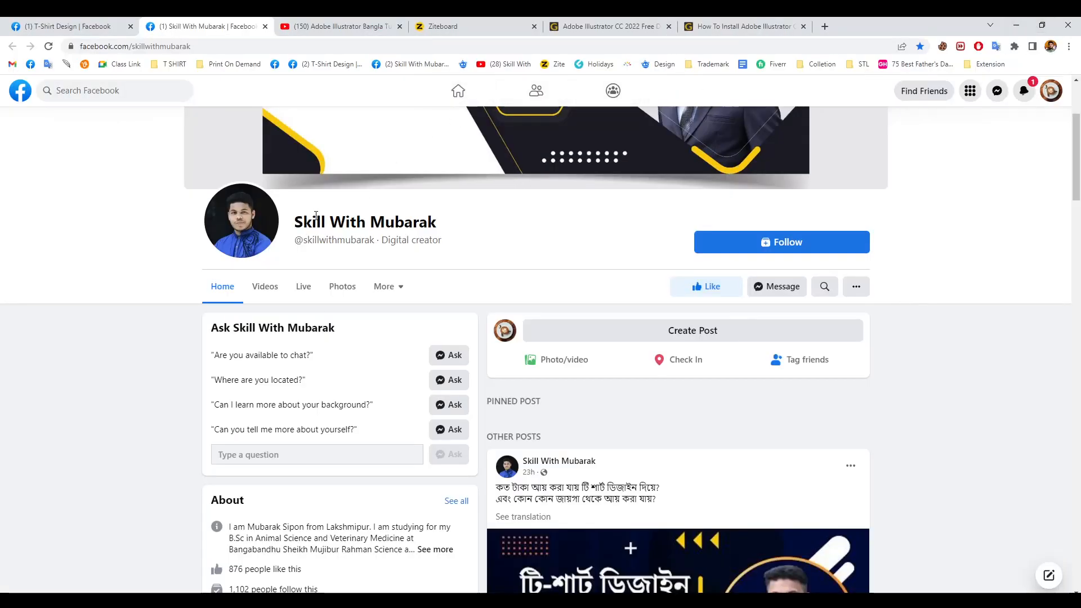
{"action": "left_click", "coordinate": [73, 26]}
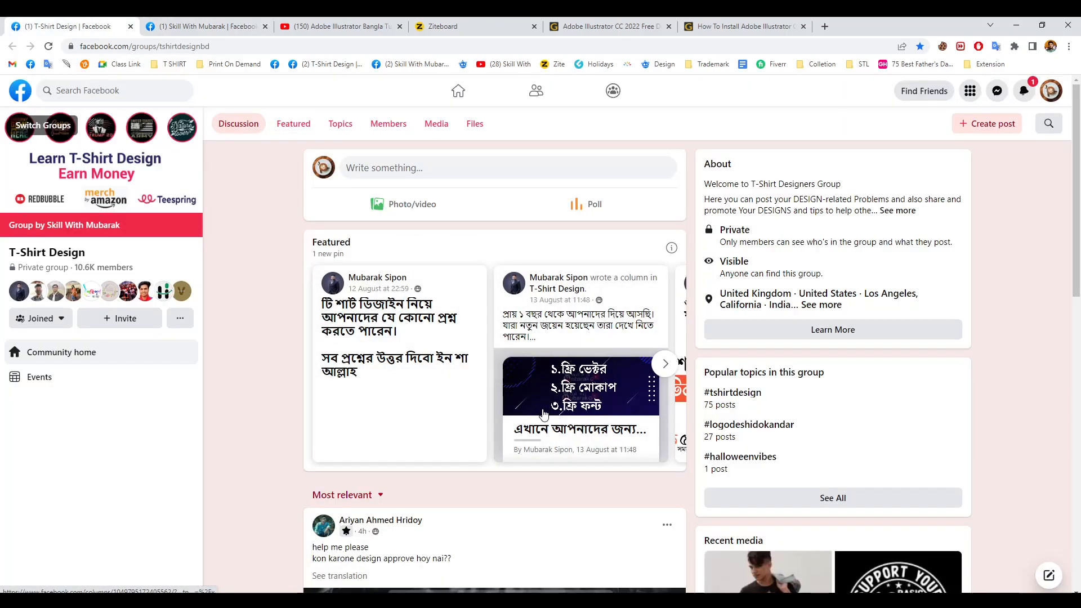